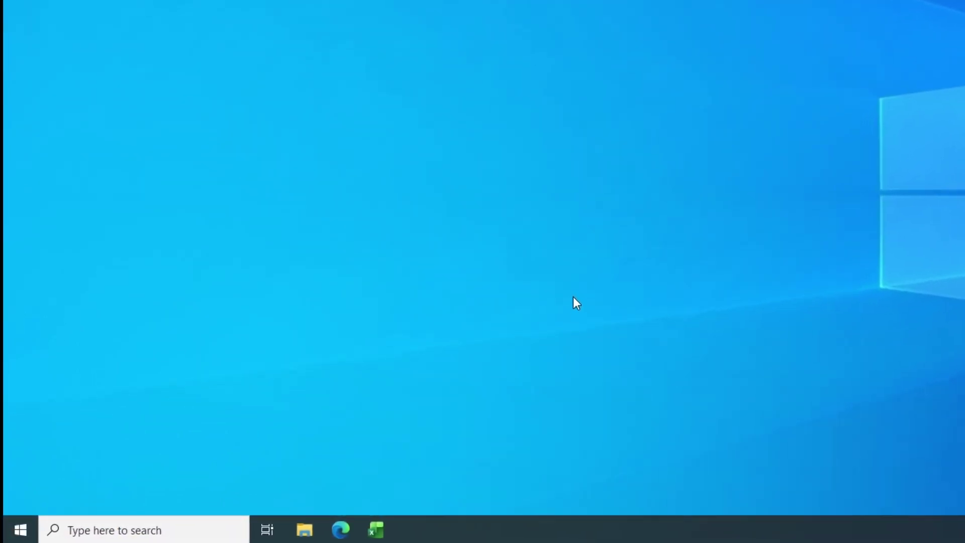
- Launch Excel and create a new blank workbook
key("super")
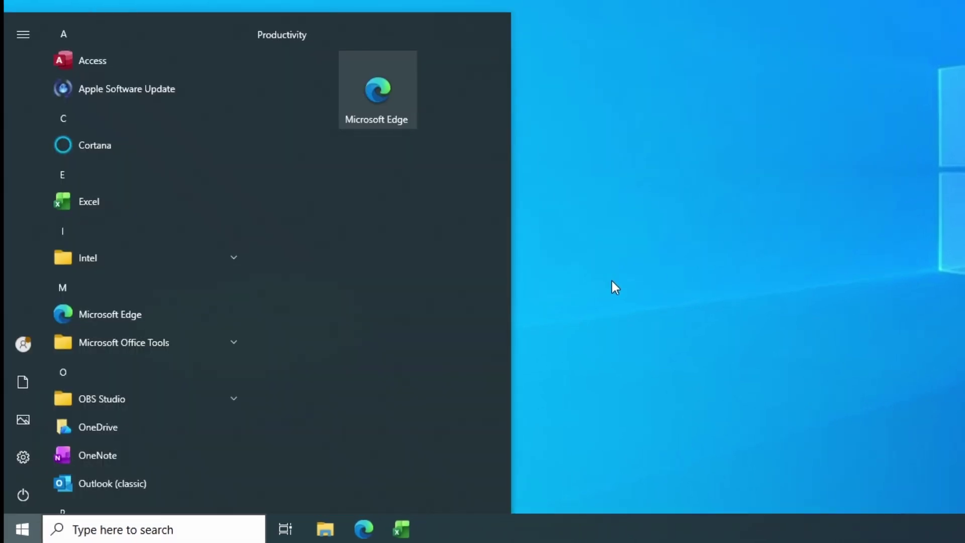
type("excel")
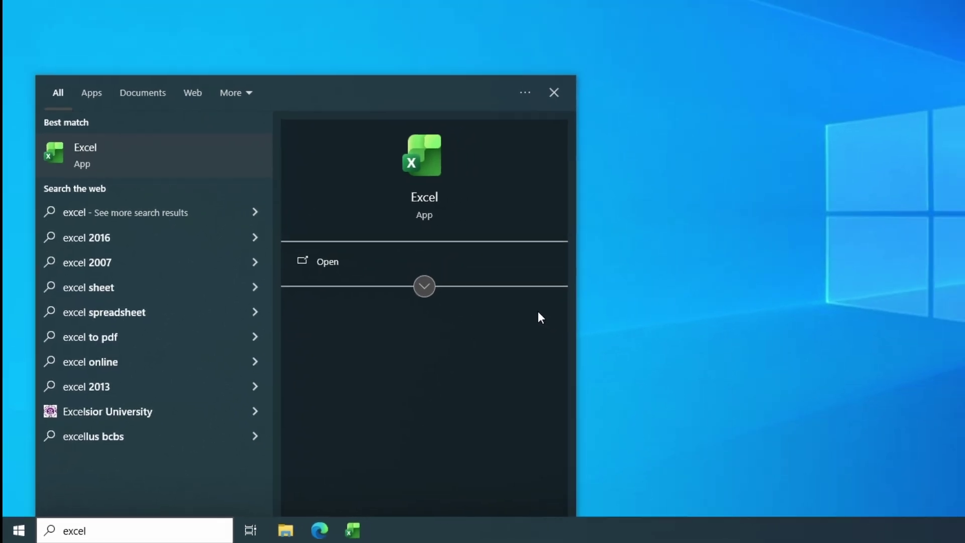
key("Return")
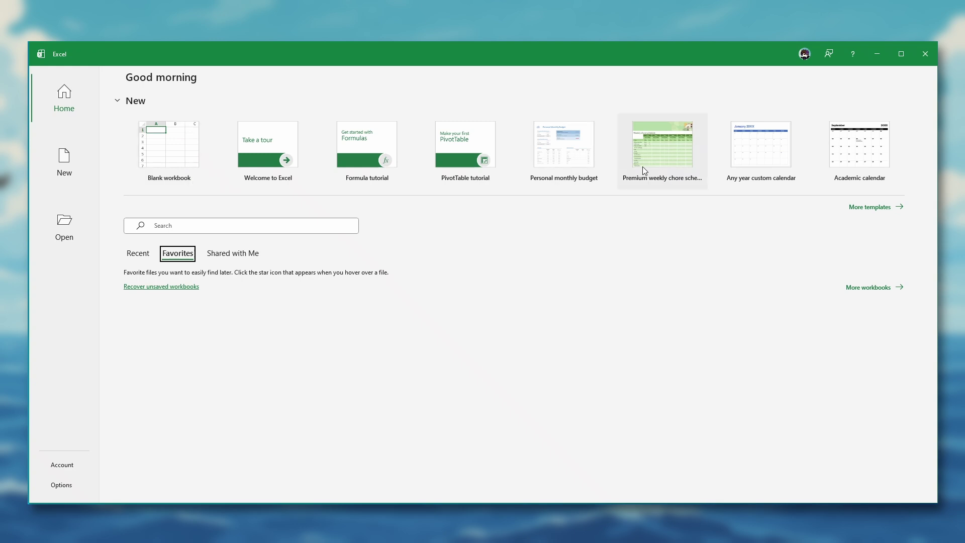
left_click(165, 158)
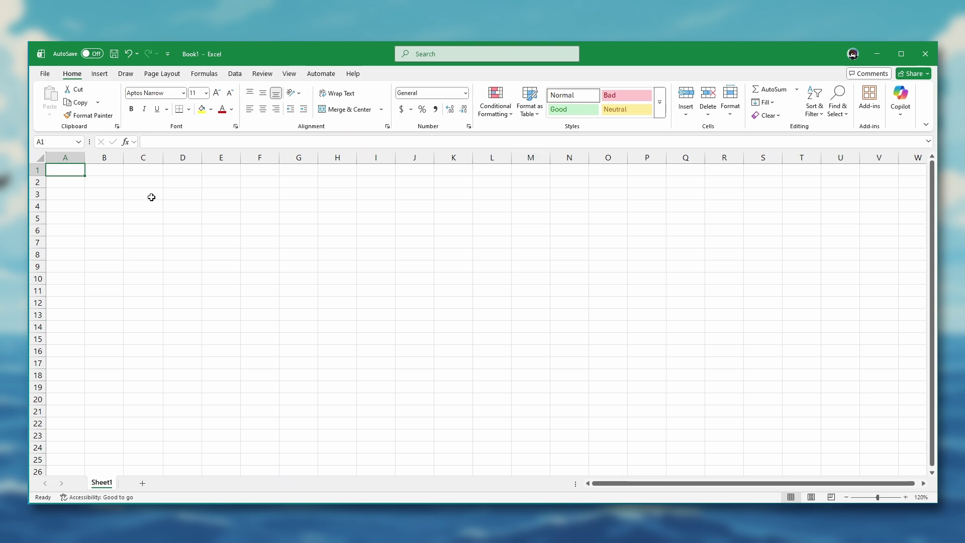
scroll(211, 175, "down", 2, "ctrl")
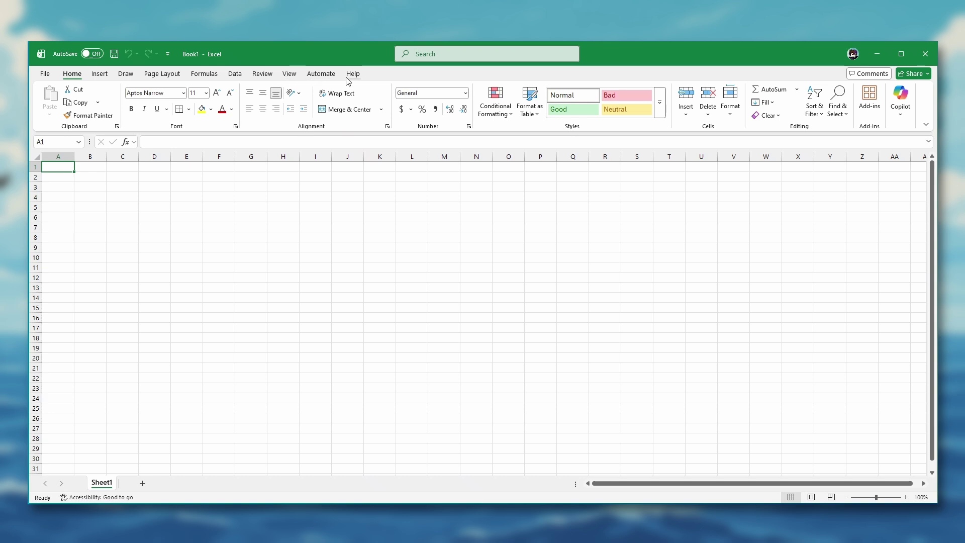
key("ctrl+alt+equal")
key("ctrl+alt+equal")
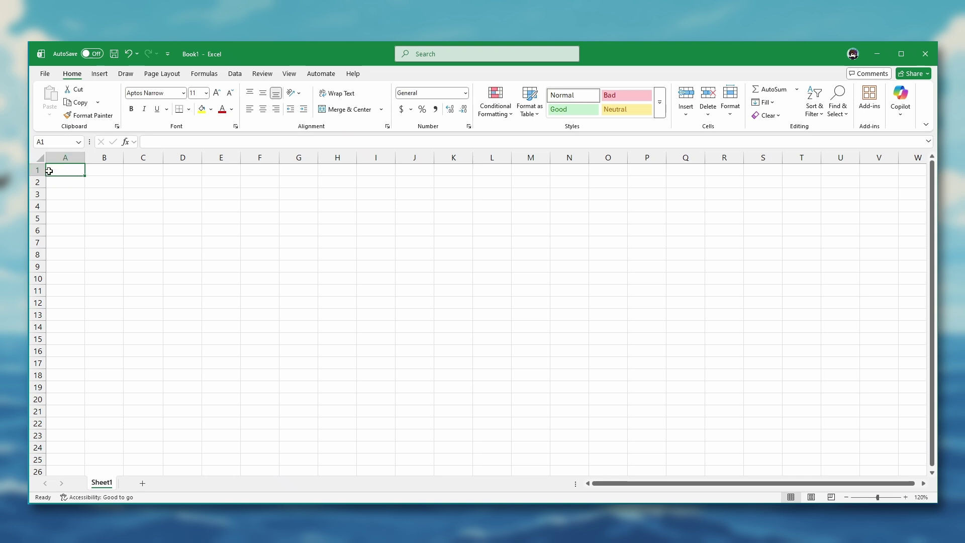
left_click(111, 195)
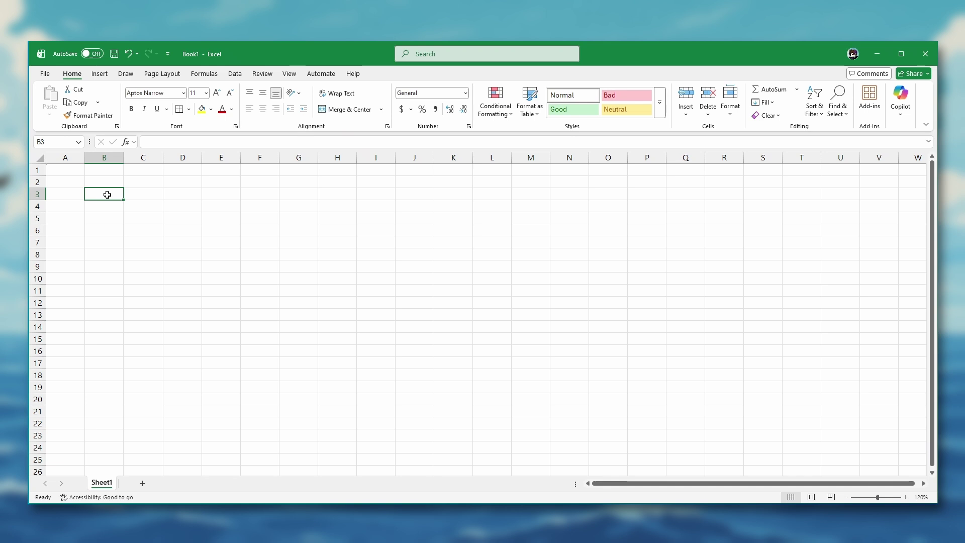
- Enter the column headers Item, Cost and Date in cells A1 to C1
left_click(76, 173)
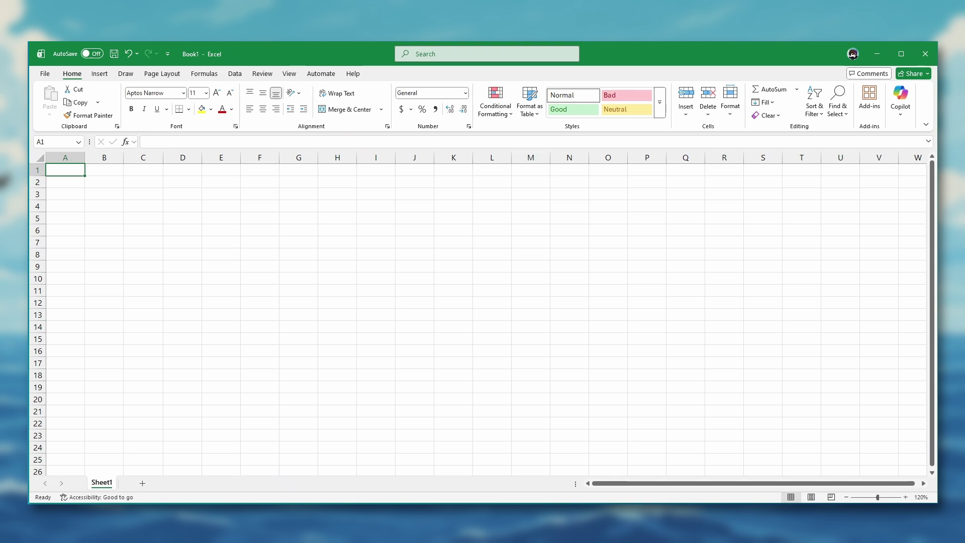
type("Item")
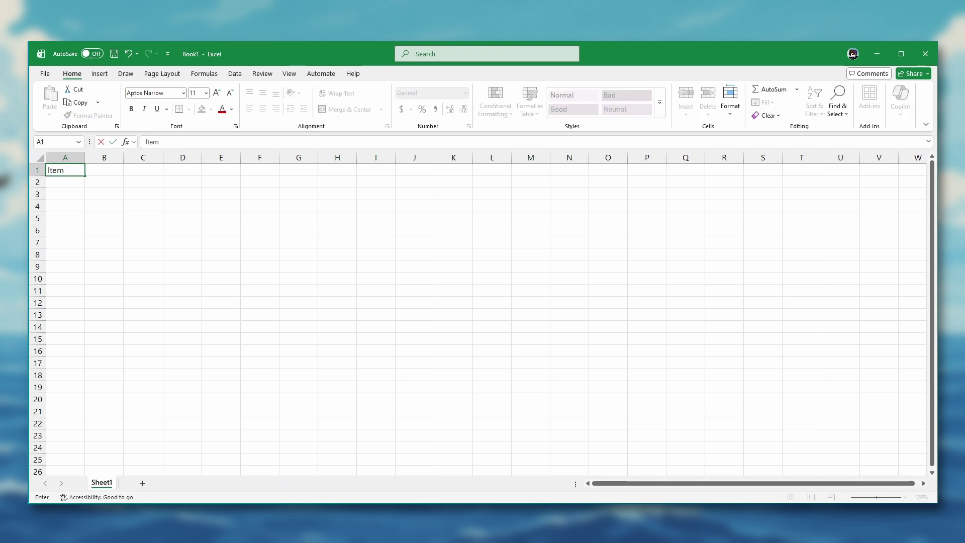
key("Tab")
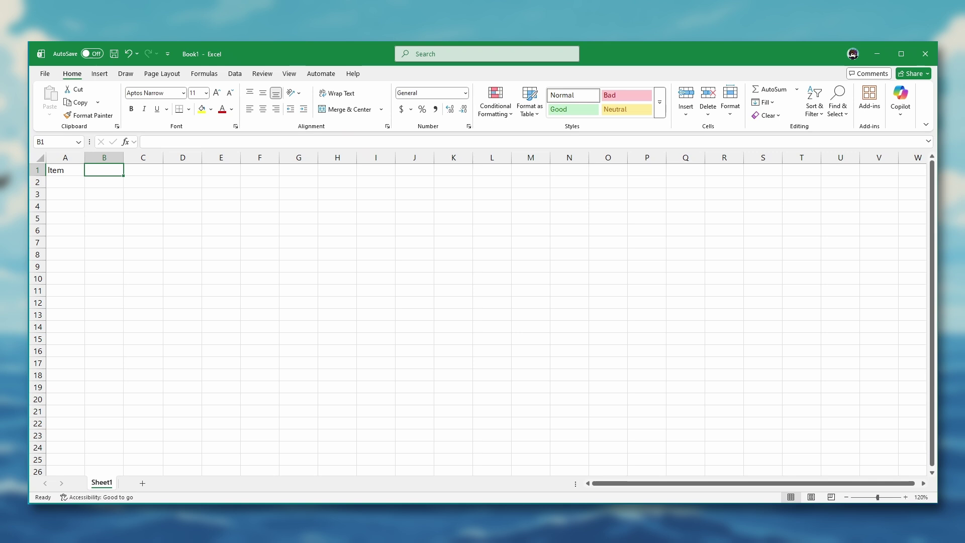
type("Cost")
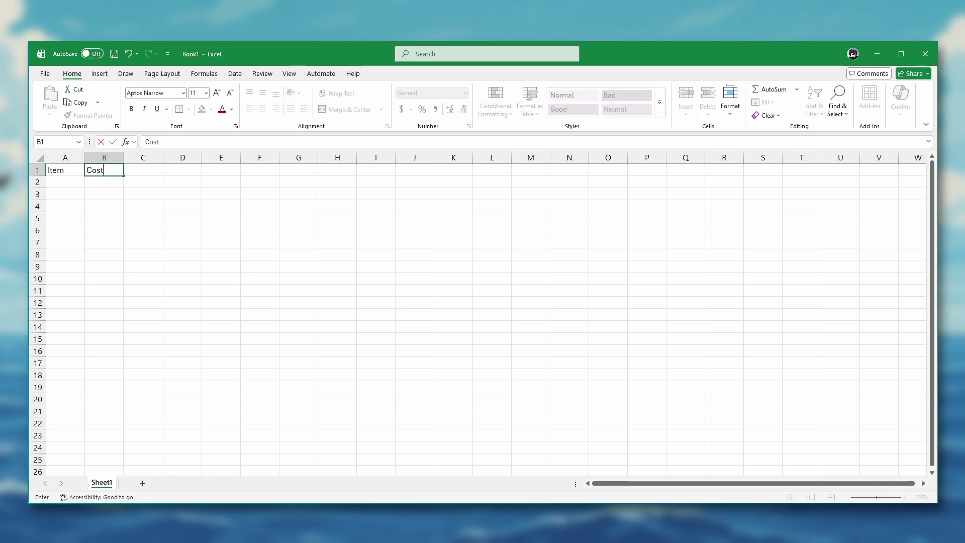
key("Tab")
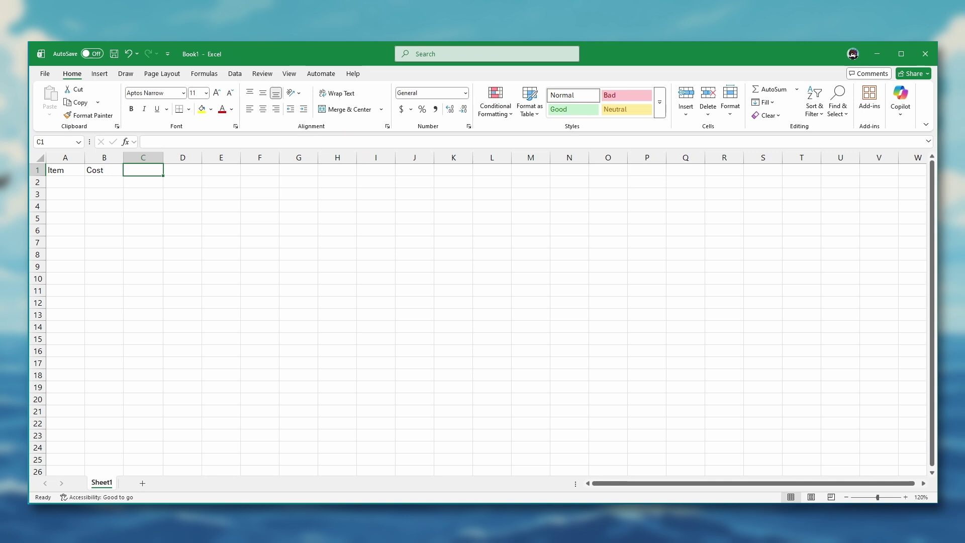
type("Date")
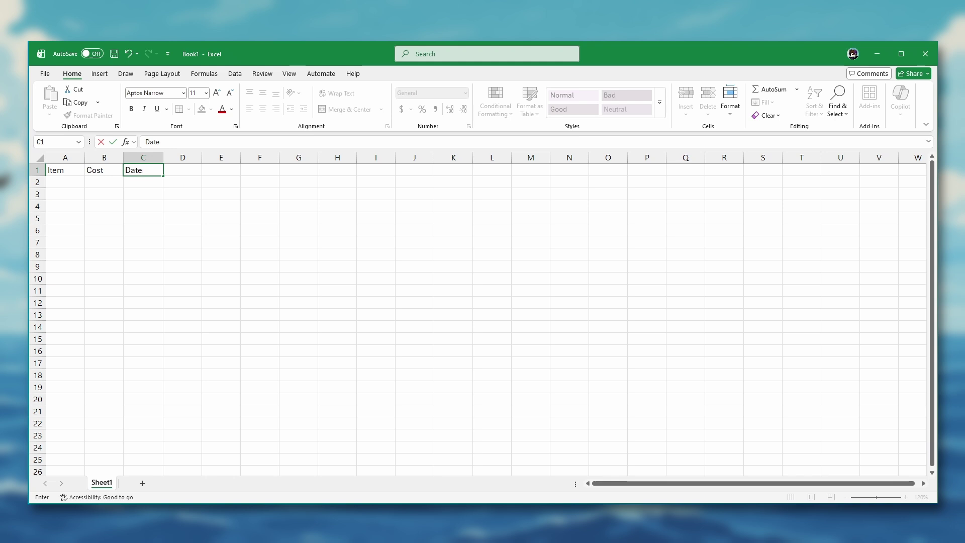
key("Return")
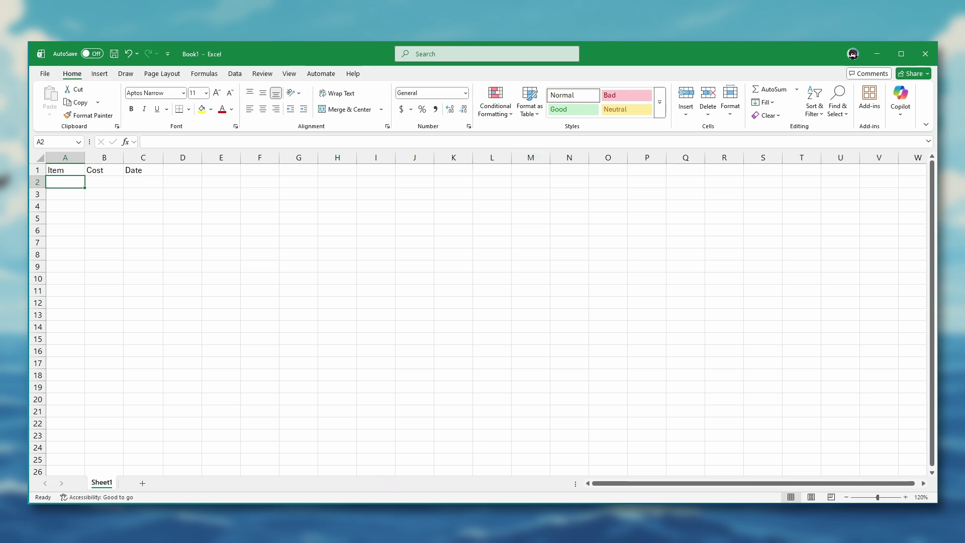
- Fill row 2 with the item Coffee, cost 3.50 and date 1/12/2026
type("Coffee")
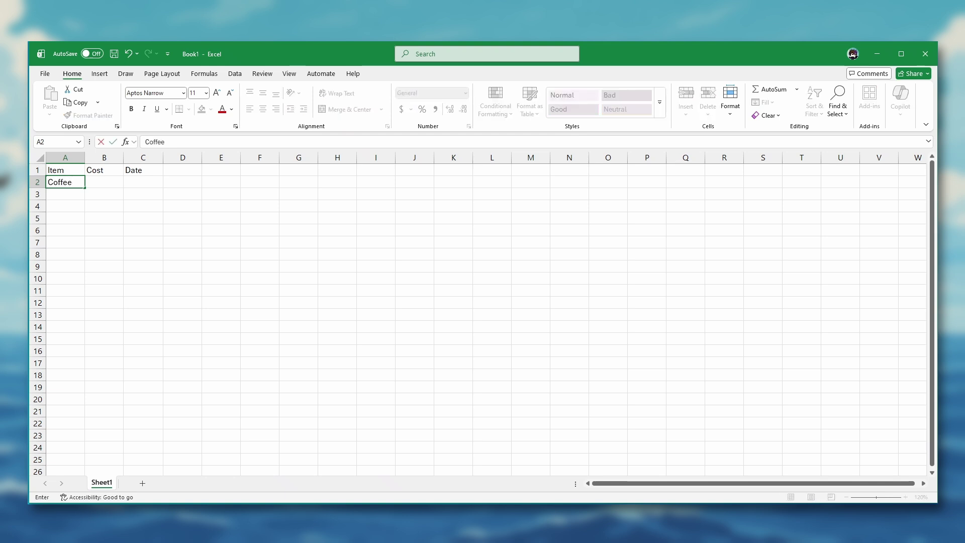
key("Tab")
type("3.50")
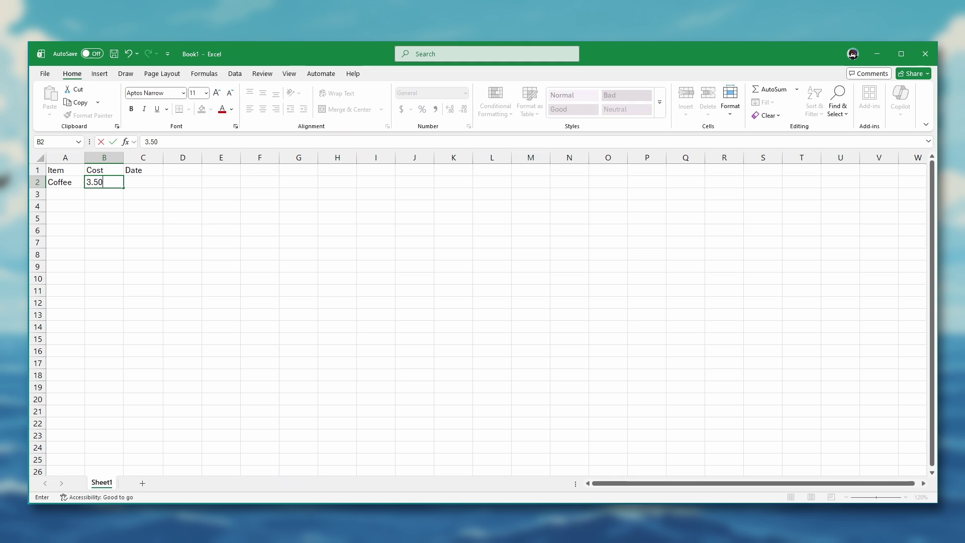
key("Tab")
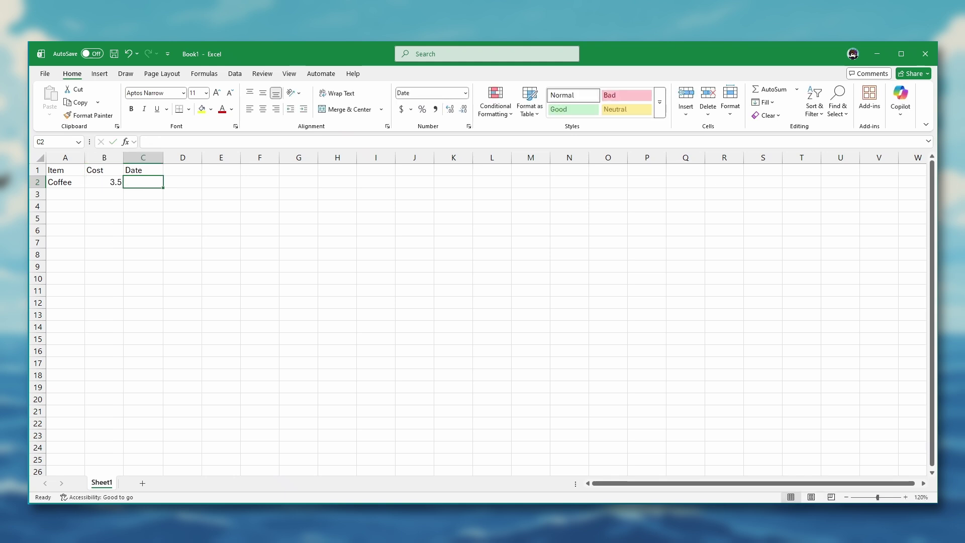
type("1/1")
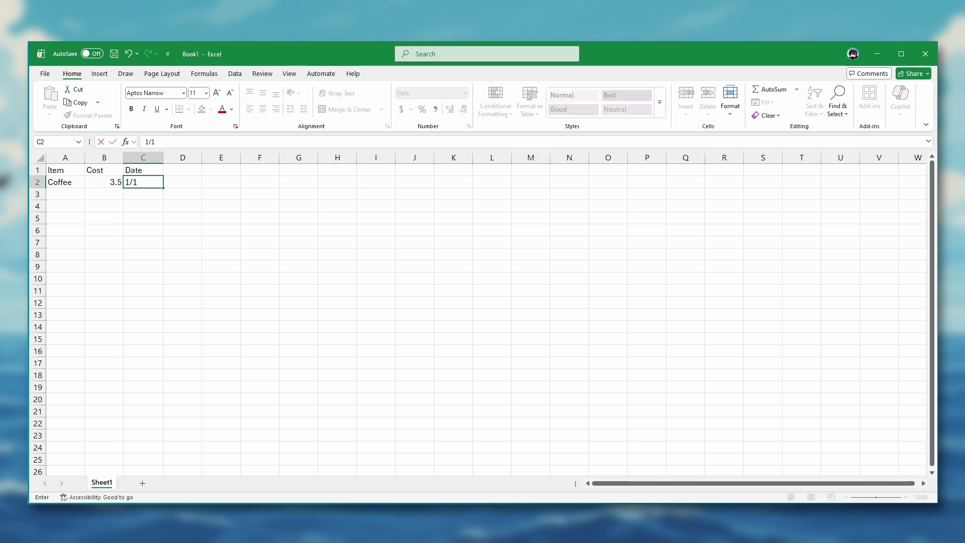
type("2/2026")
key("Return")
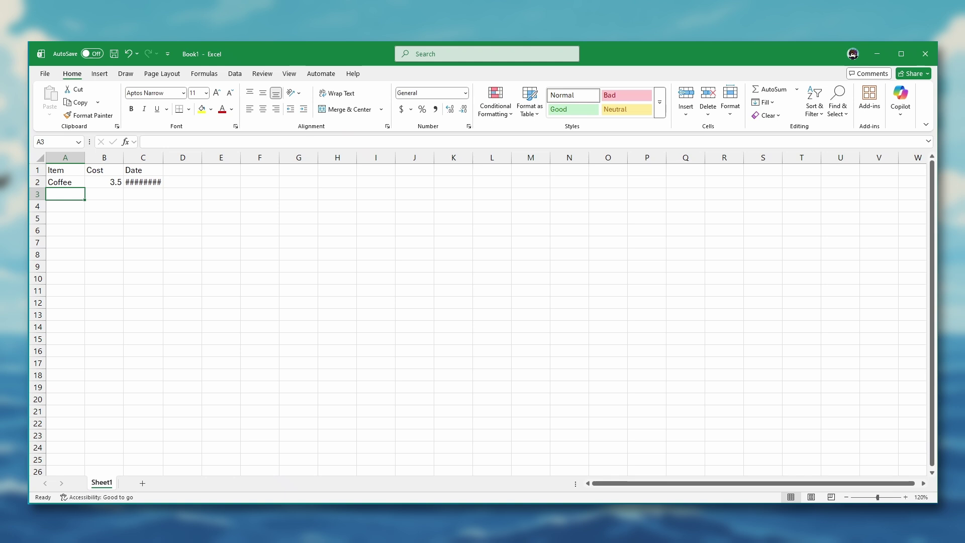
- Fill row 3 with the item Groceries, cost 47.26 and date 1/14/2026
type("G")
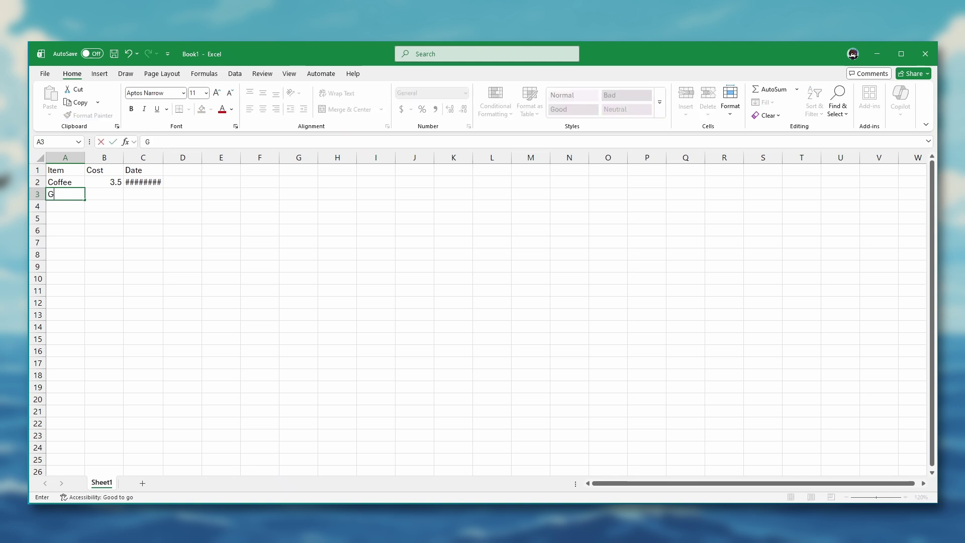
type("roceries")
key("Tab")
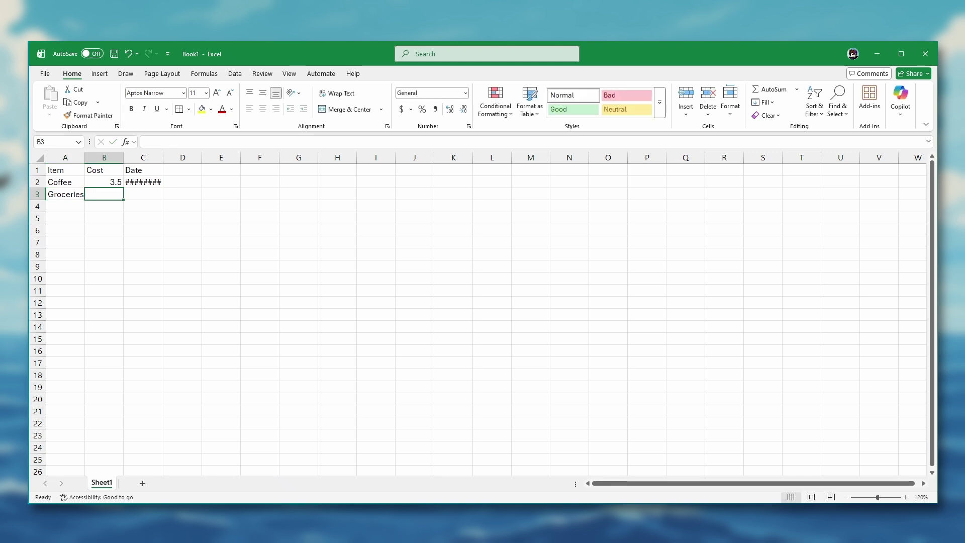
type("47")
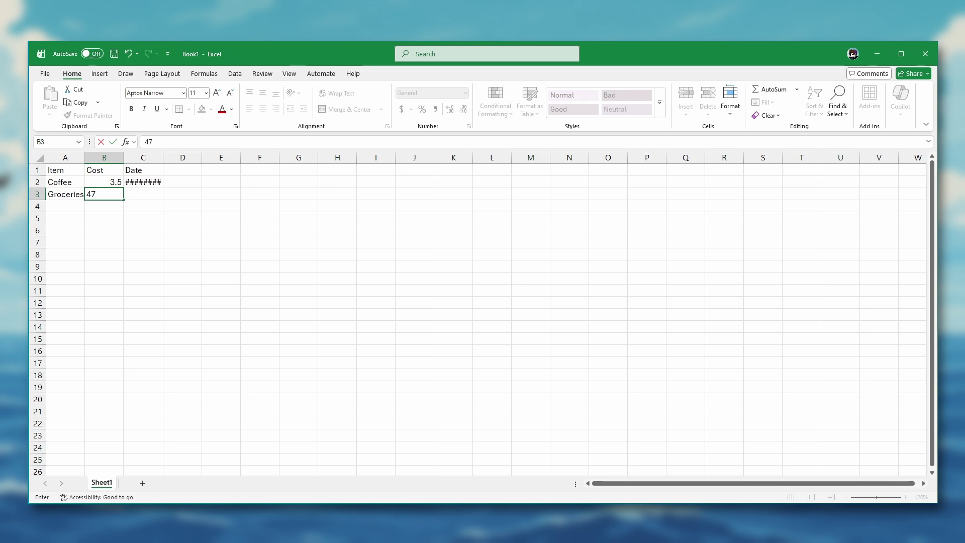
type(".26")
key("Tab")
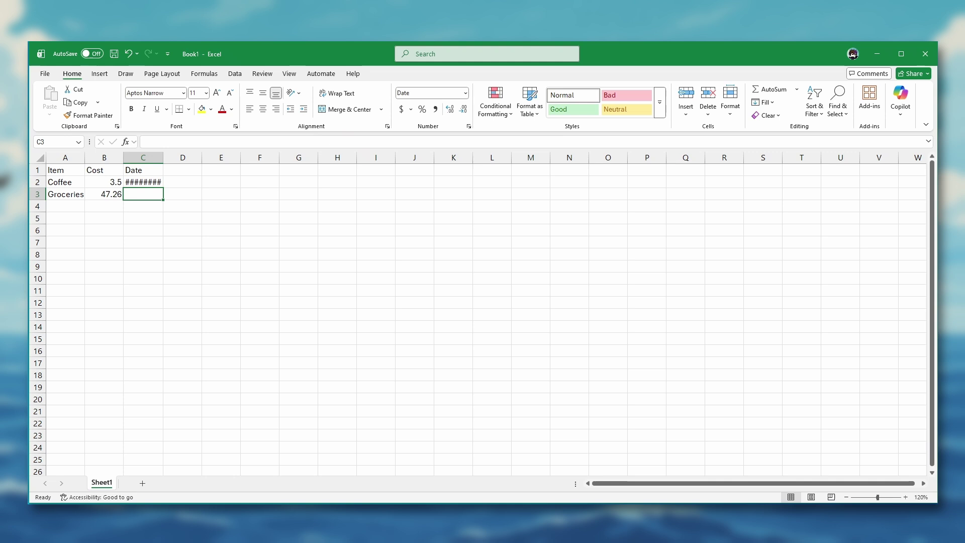
type("1/")
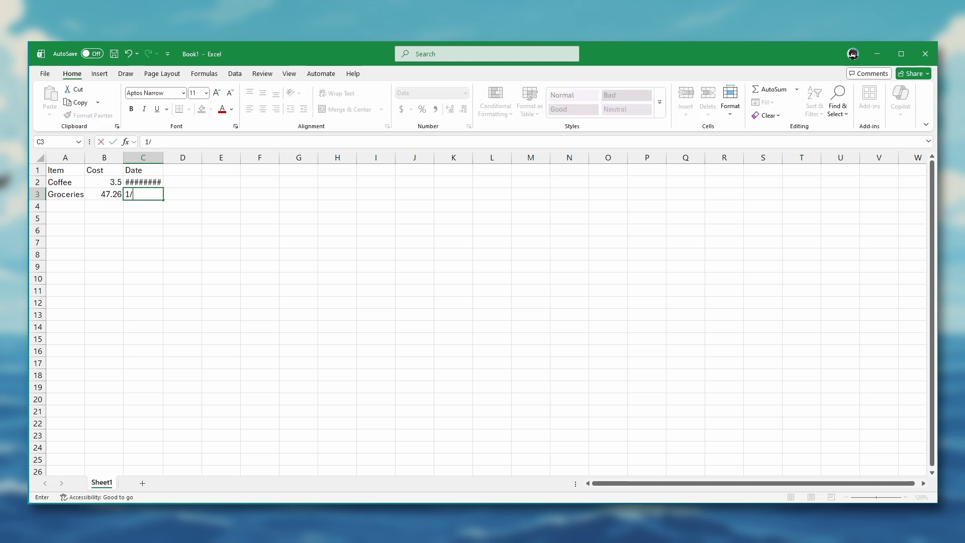
type("14/2026")
key("Return")
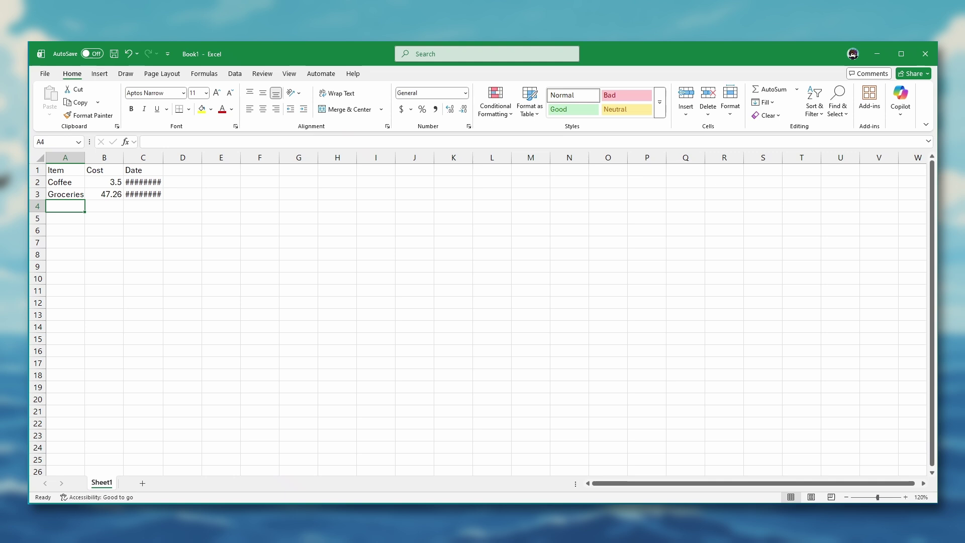
- Fill row 4 with the item Gas, cost 26.30 and date 1/15/2026
type("Ga")
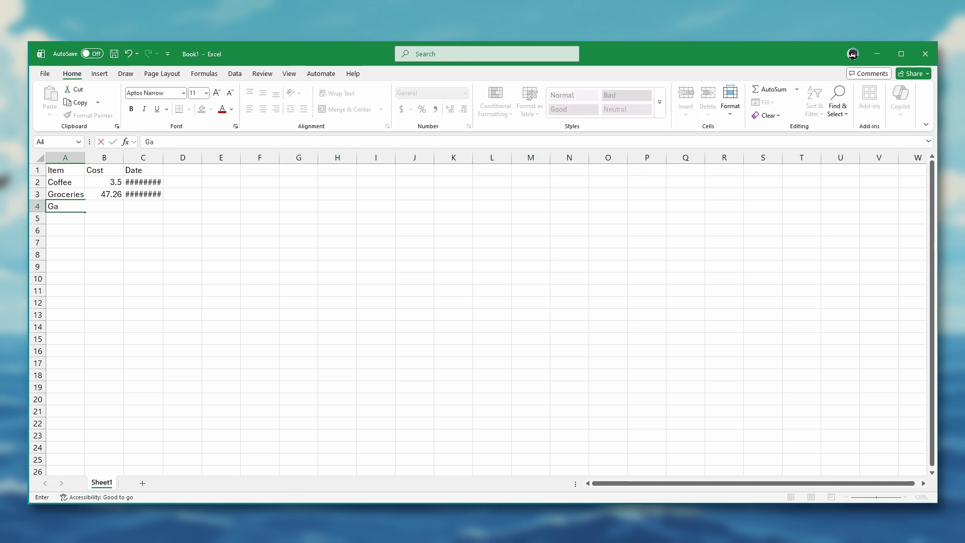
type("s")
key("Tab")
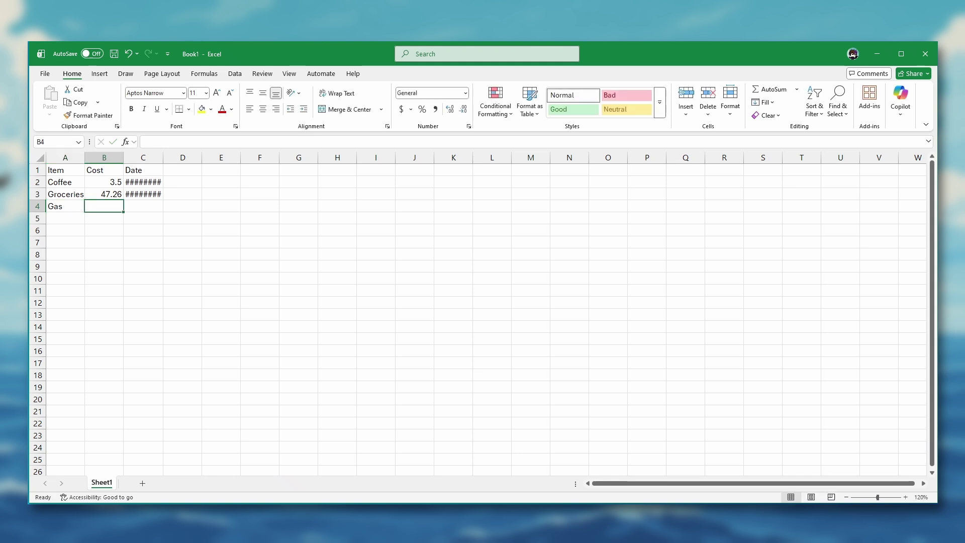
type("26.")
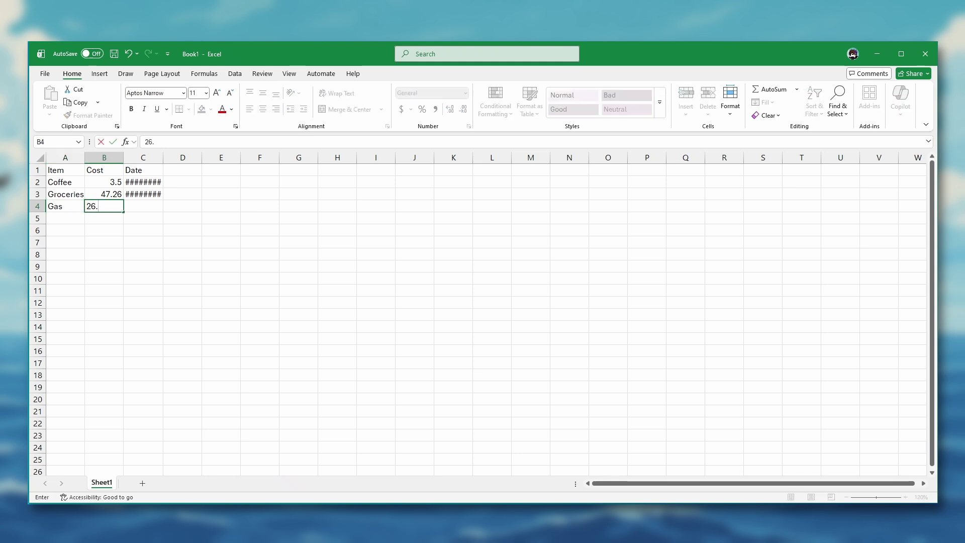
type("30")
key("Tab")
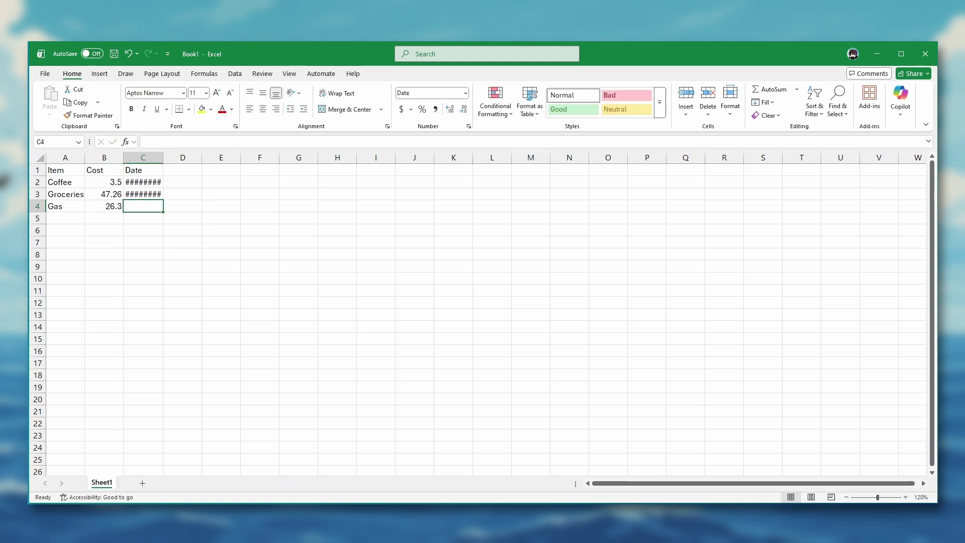
type("1/15")
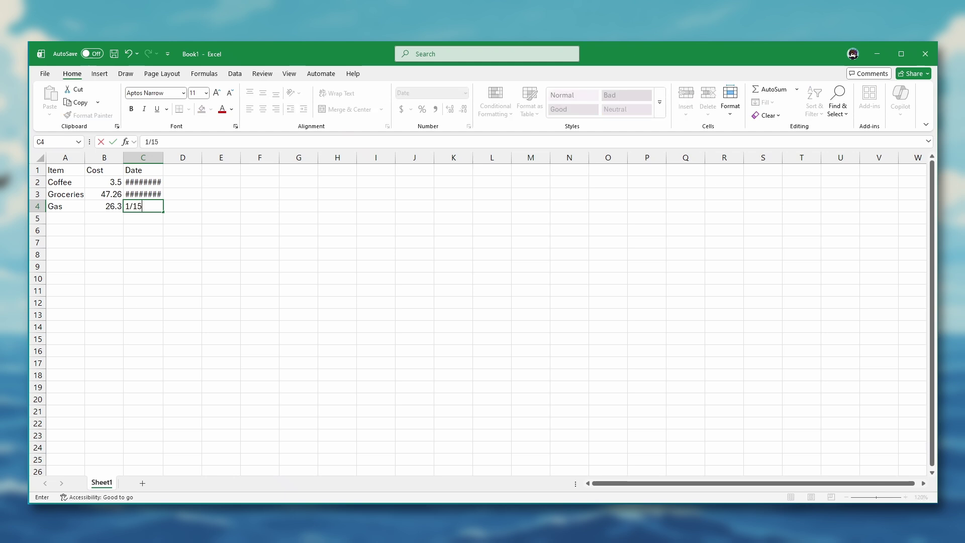
type("/2026")
key("Return")
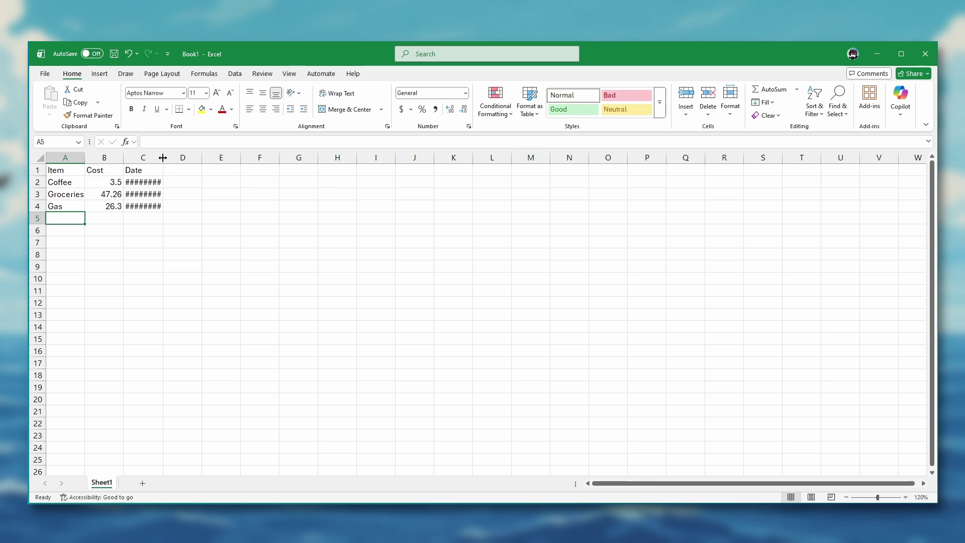
- Widen column C slightly so the full dates fit in their cells
left_click_drag(163, 158, 163, 158)
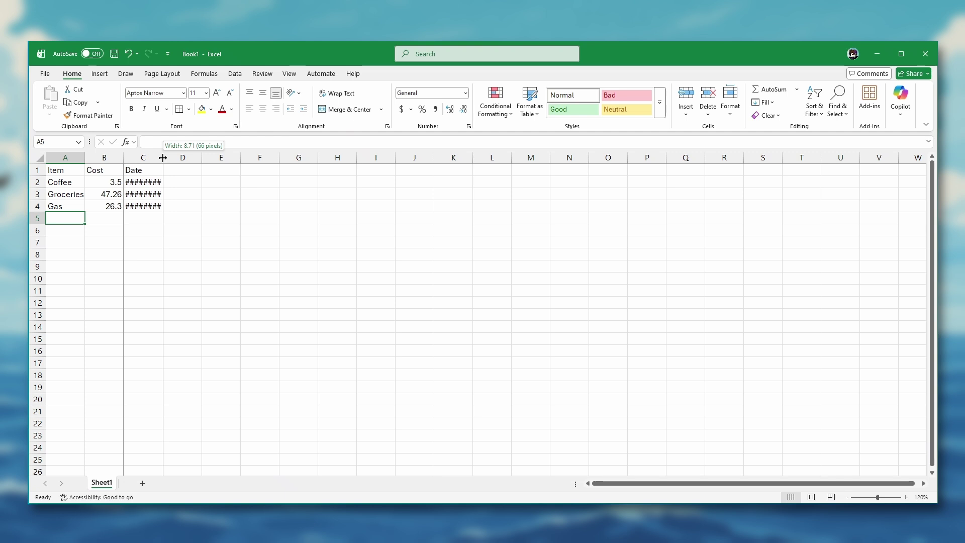
left_click_drag(162, 158, 180, 156)
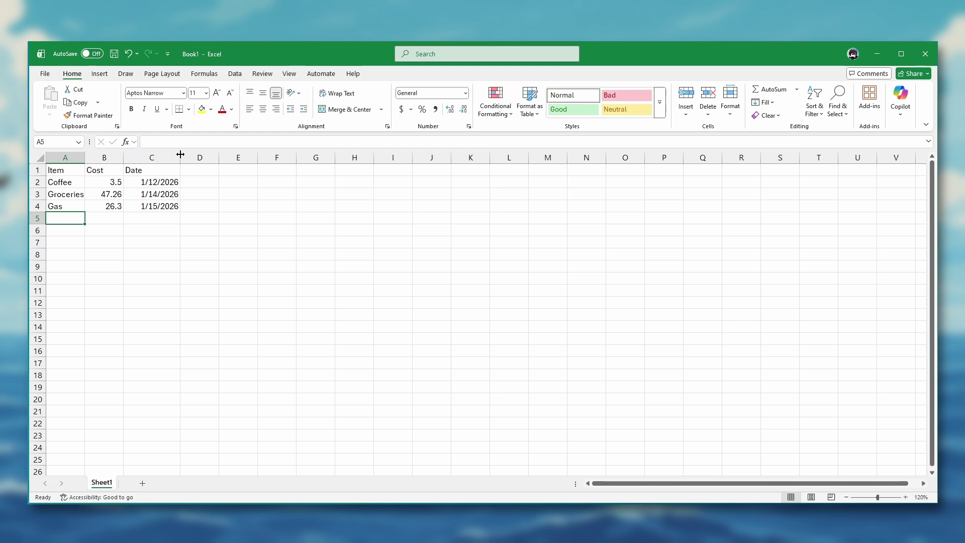
left_click_drag(180, 155, 175, 155)
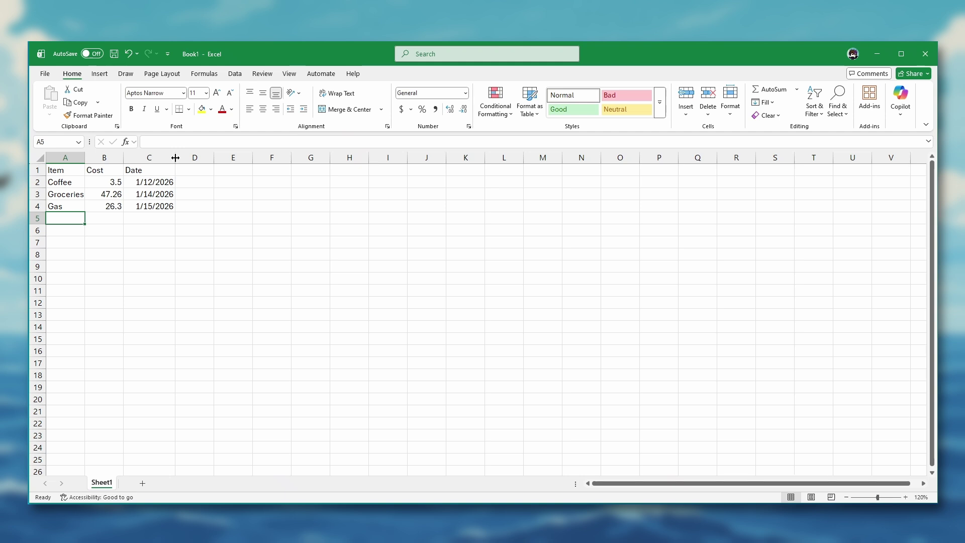
left_click_drag(175, 158, 178, 158)
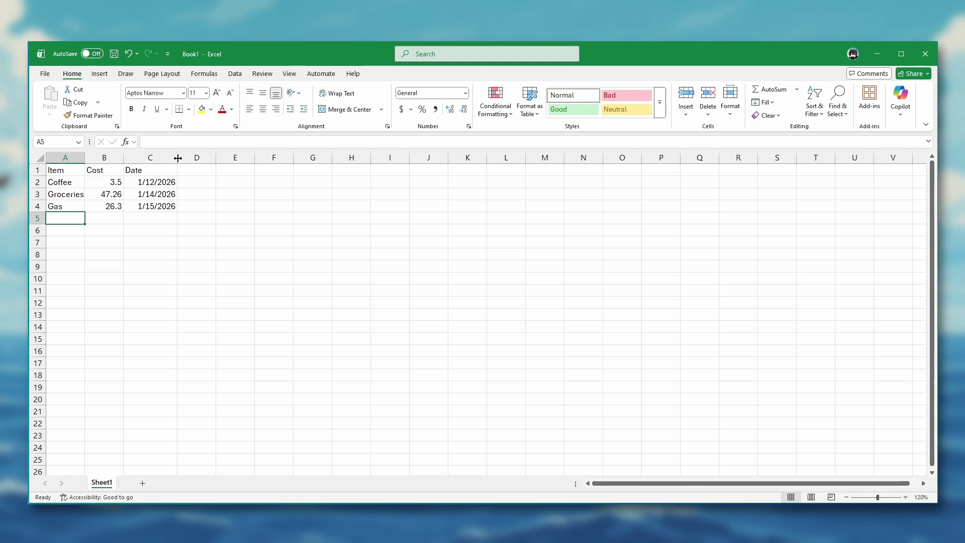
- Autofit column C to its dates and widen it slightly to a width of about 11.43
double_click(178, 157)
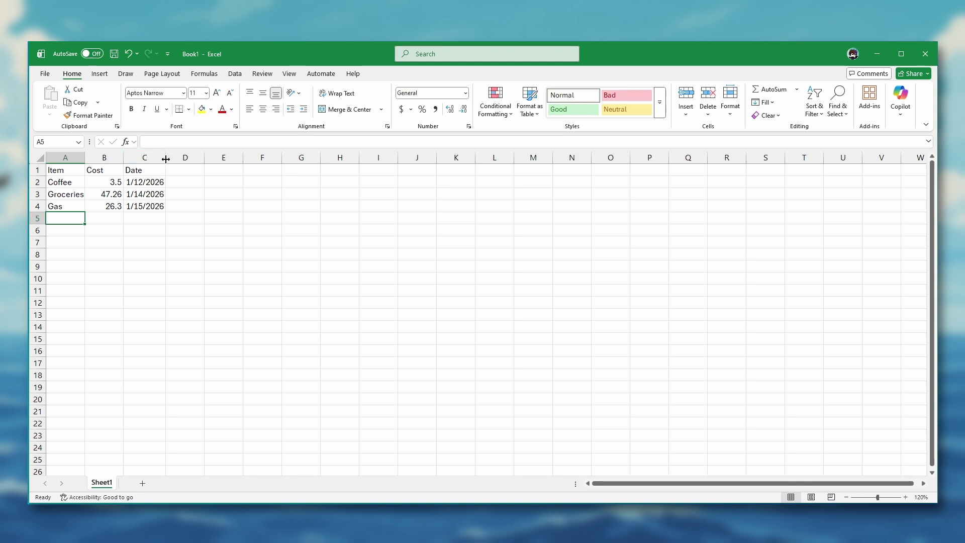
left_click_drag(166, 159, 175, 158)
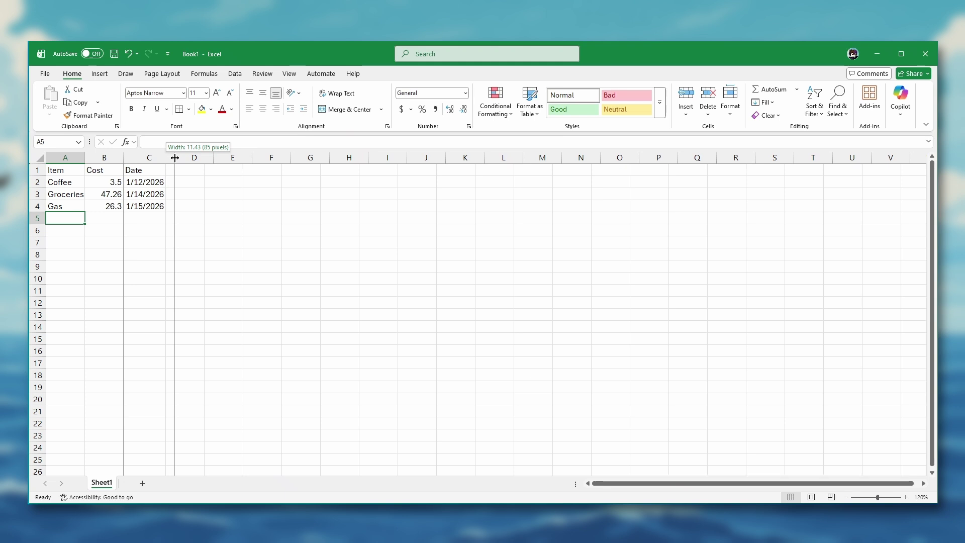
left_click_drag(174, 158, 174, 158)
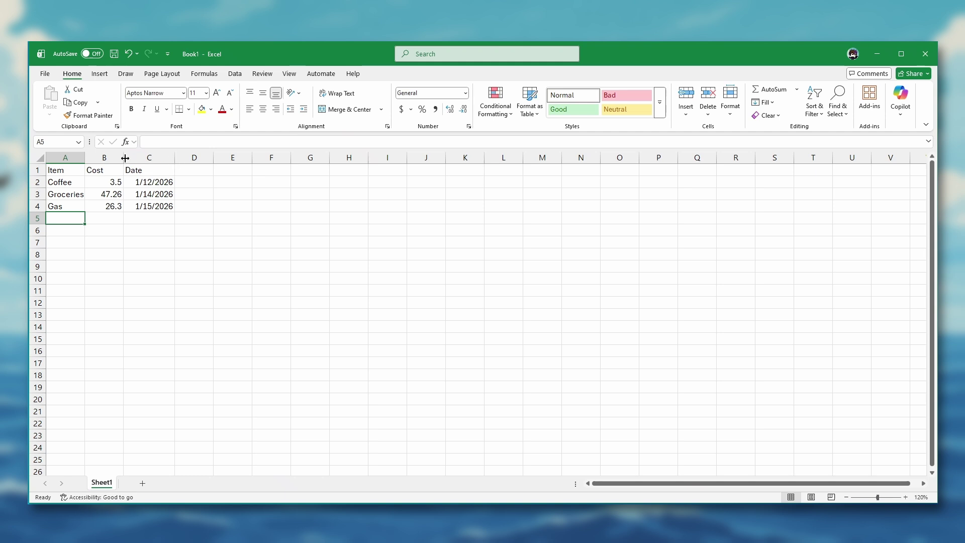
left_click_drag(175, 158, 177, 160)
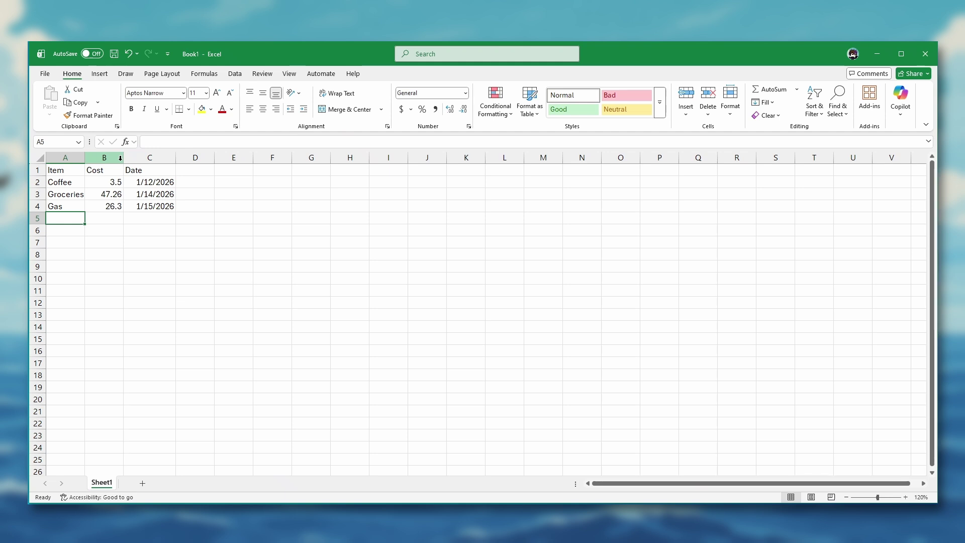
- Widen columns A and B slightly and raise header row 1 to nearly double its height
left_click_drag(124, 157, 91, 158)
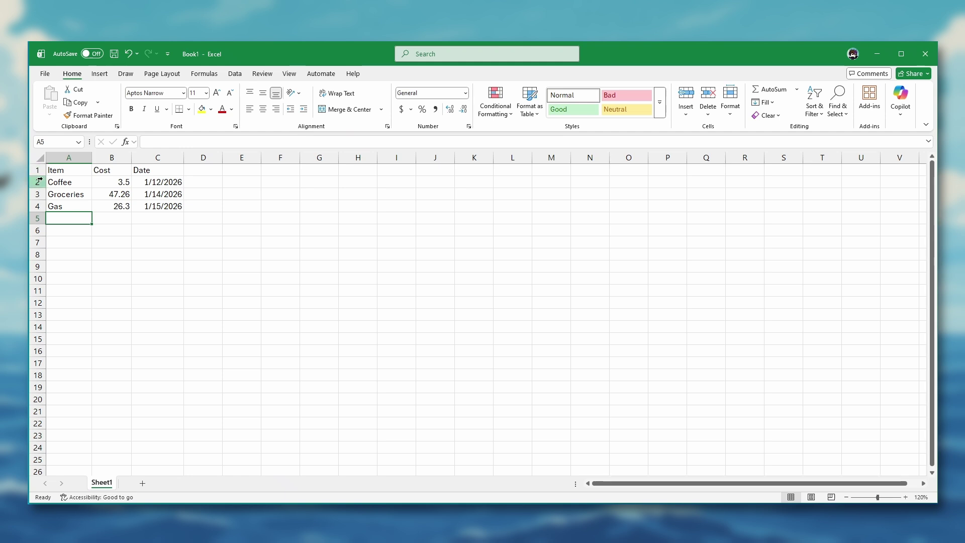
left_click_drag(43, 176, 42, 186)
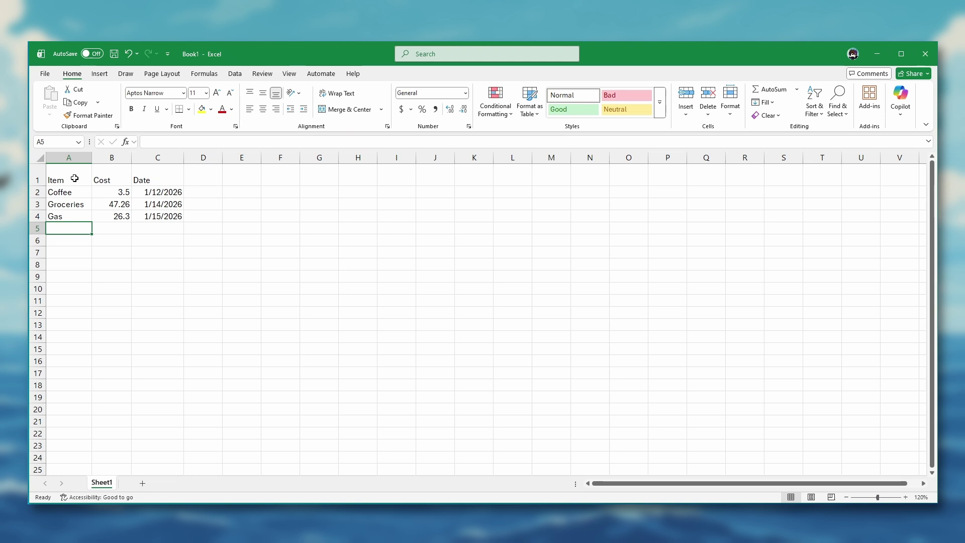
- Make the header cells A1:C1 bold and centre their text both horizontally and vertically
left_click_drag(165, 180, 130, 180)
left_click(160, 177)
left_click(61, 175)
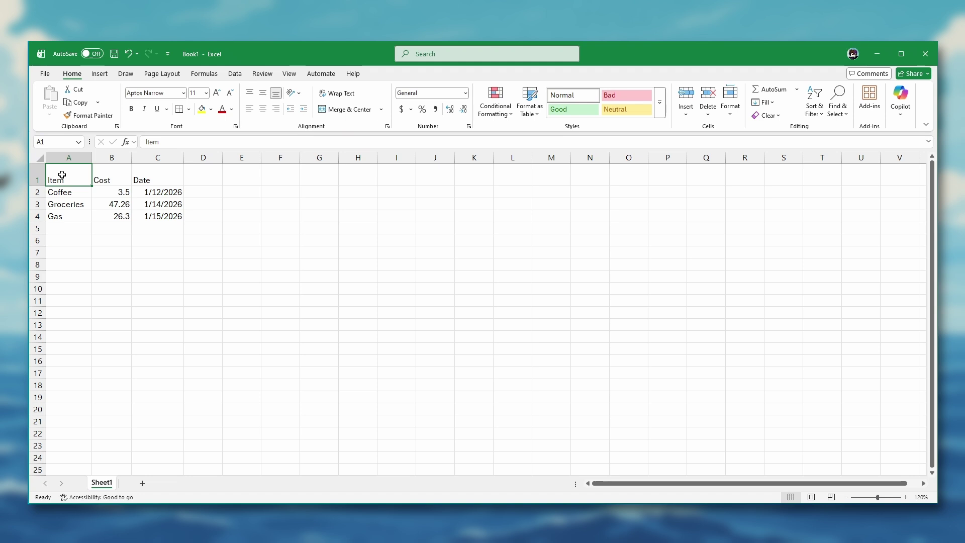
left_click_drag(62, 174, 133, 174)
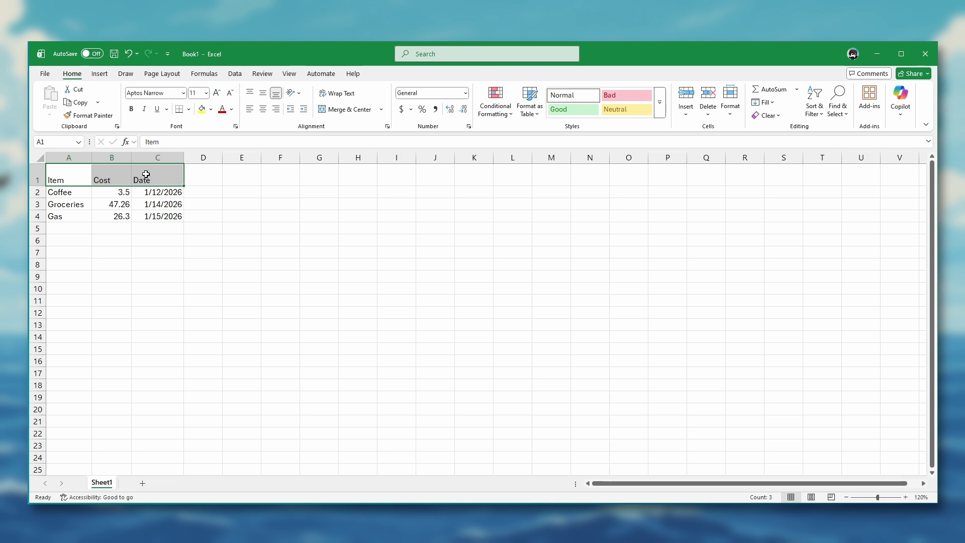
left_click(132, 109)
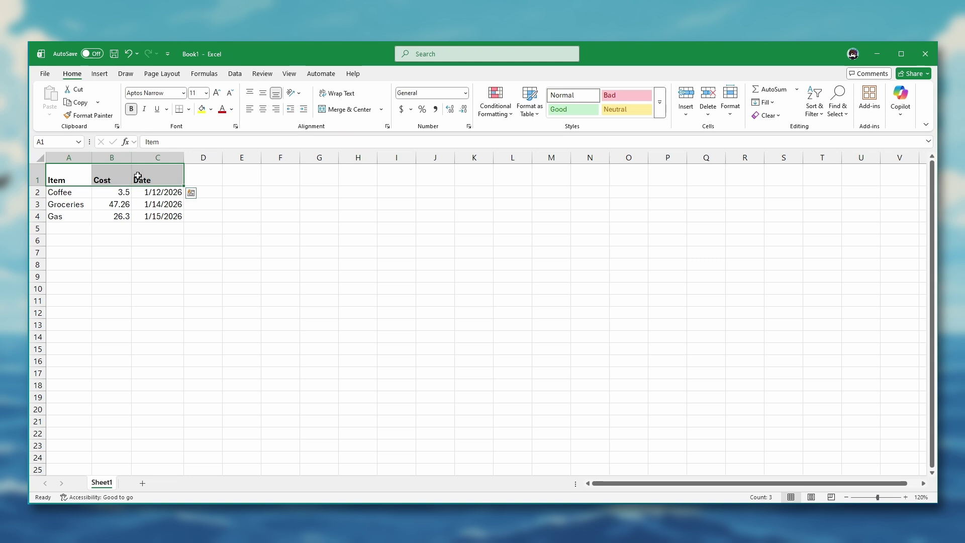
left_click(263, 109)
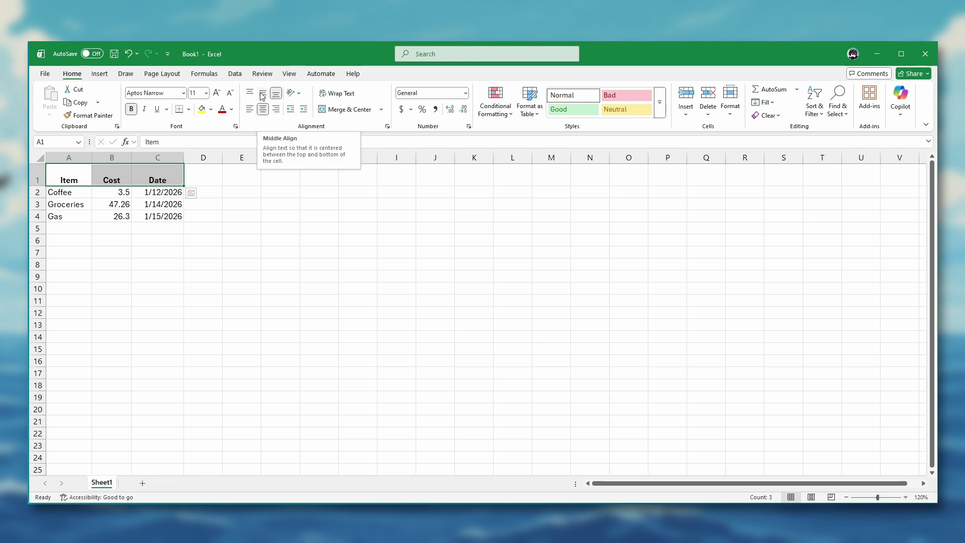
left_click(263, 95)
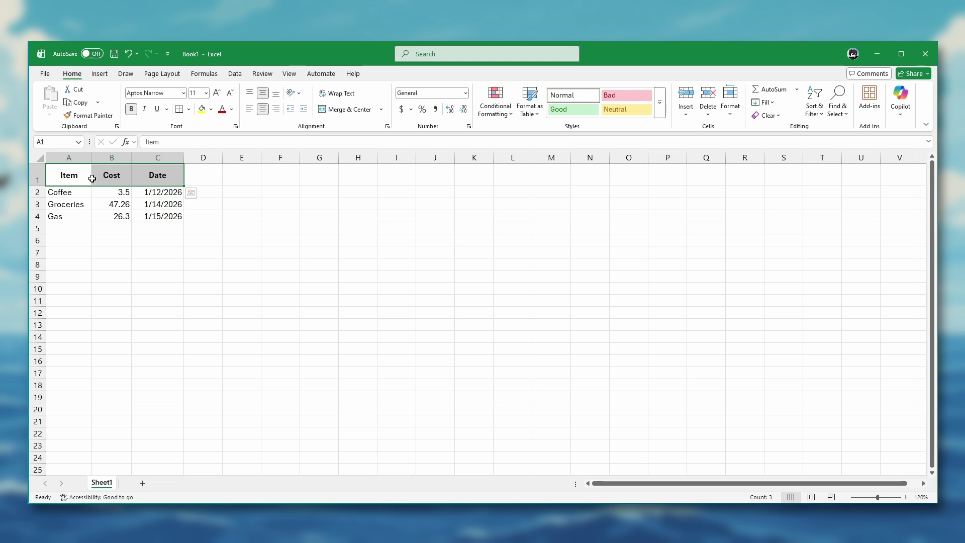
left_click(157, 176)
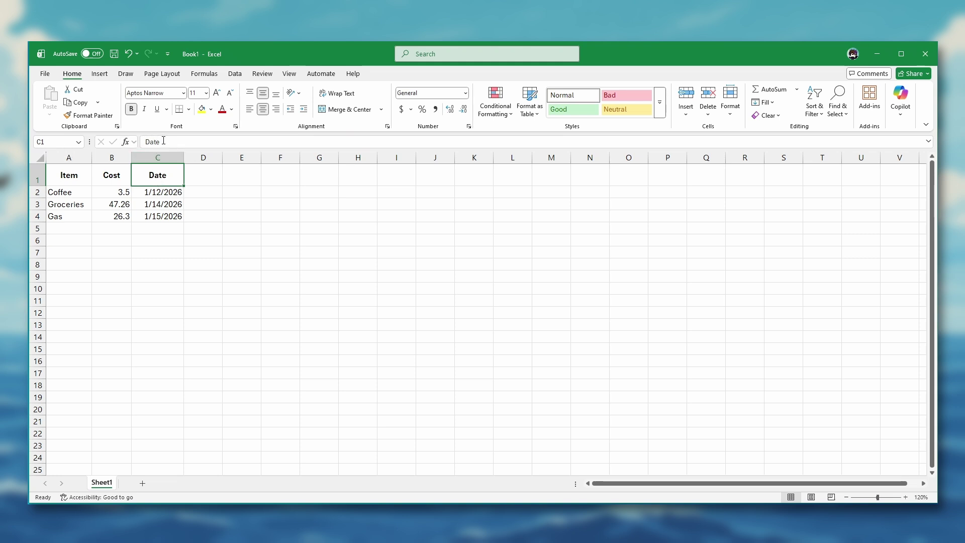
- Apply the Accounting number format with a dollar sign to the costs in B2:B4
left_click(164, 191)
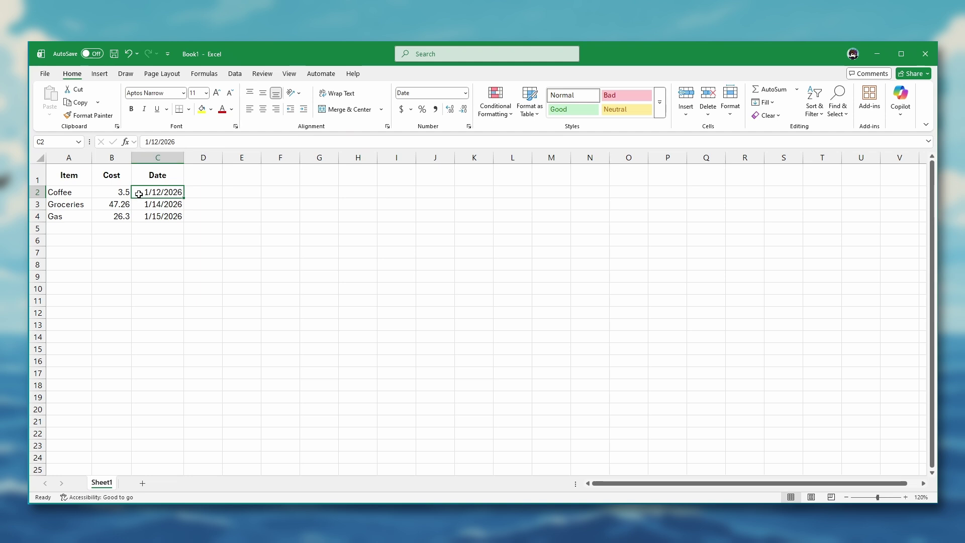
left_click(116, 192)
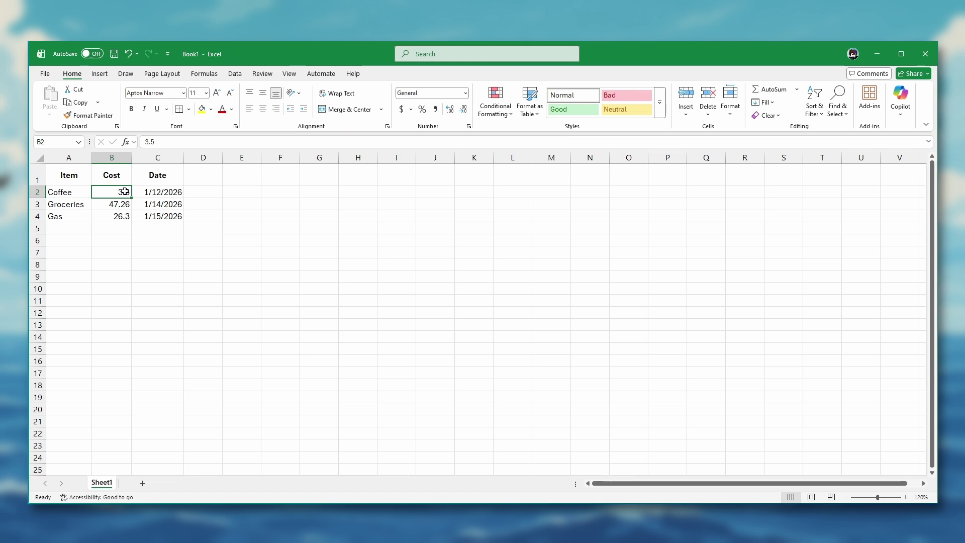
left_click_drag(124, 192, 123, 212)
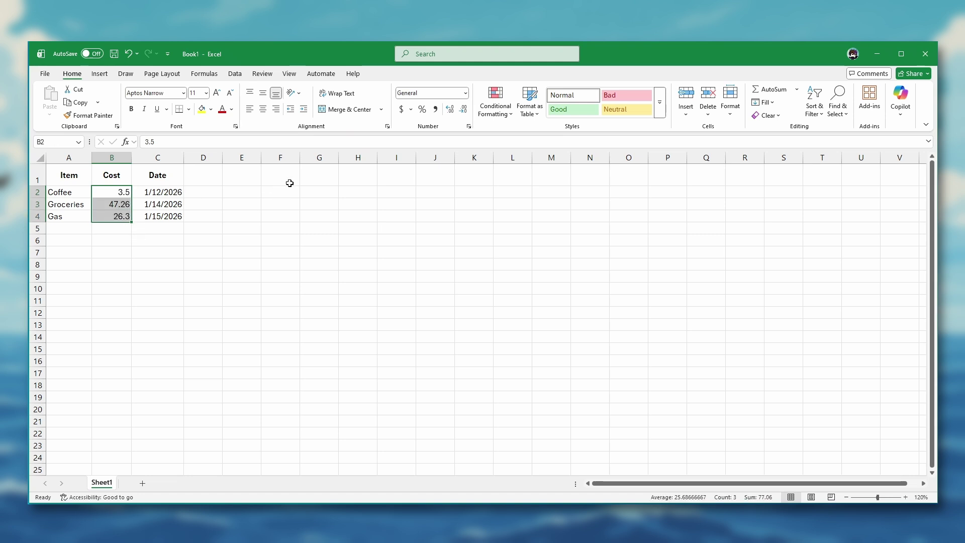
left_click(401, 110)
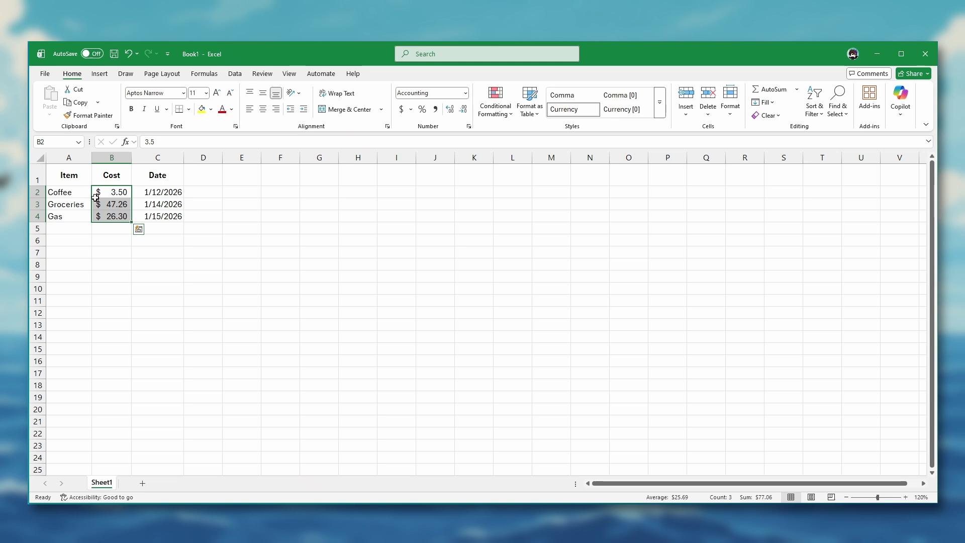
left_click(115, 192)
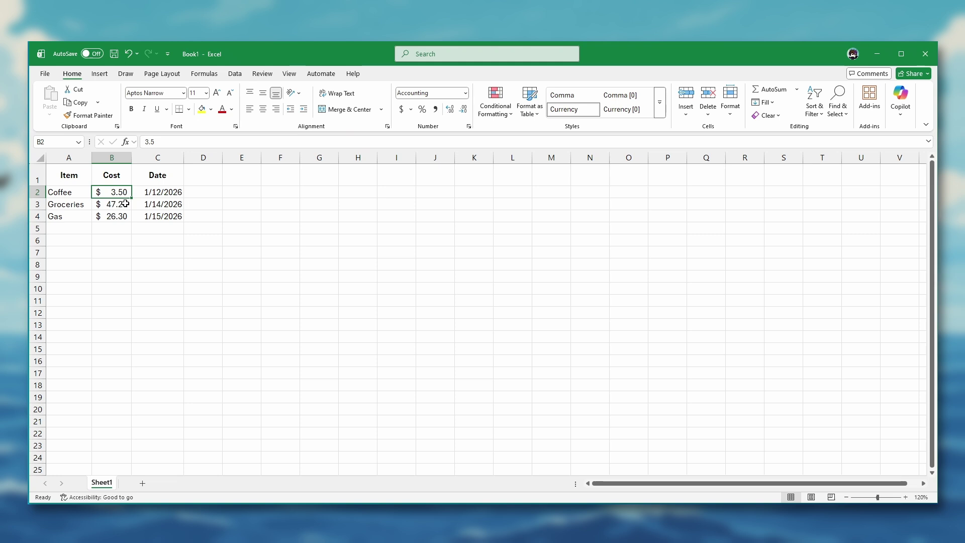
left_click(125, 203)
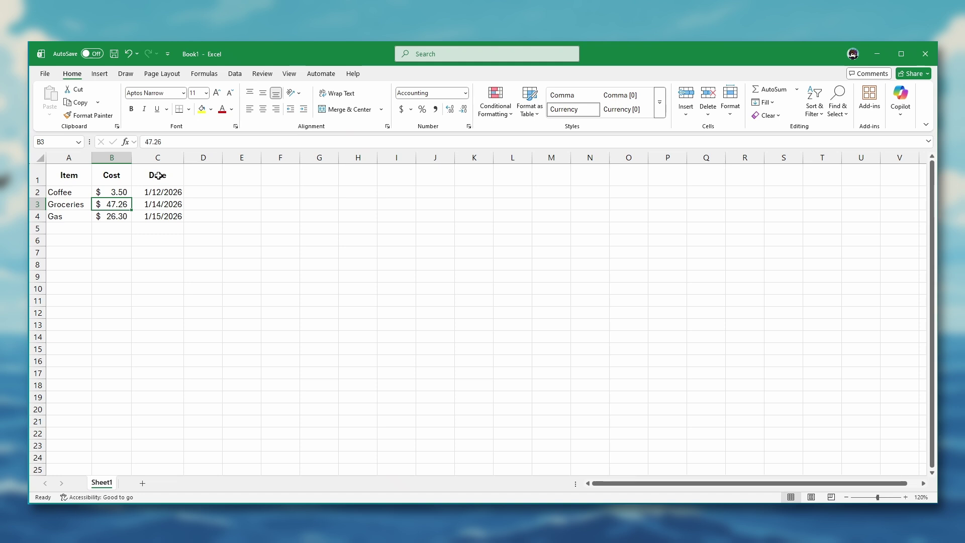
- Save the workbook as Basic Expense Tracker in the OneDrive Documents folder
left_click(114, 54)
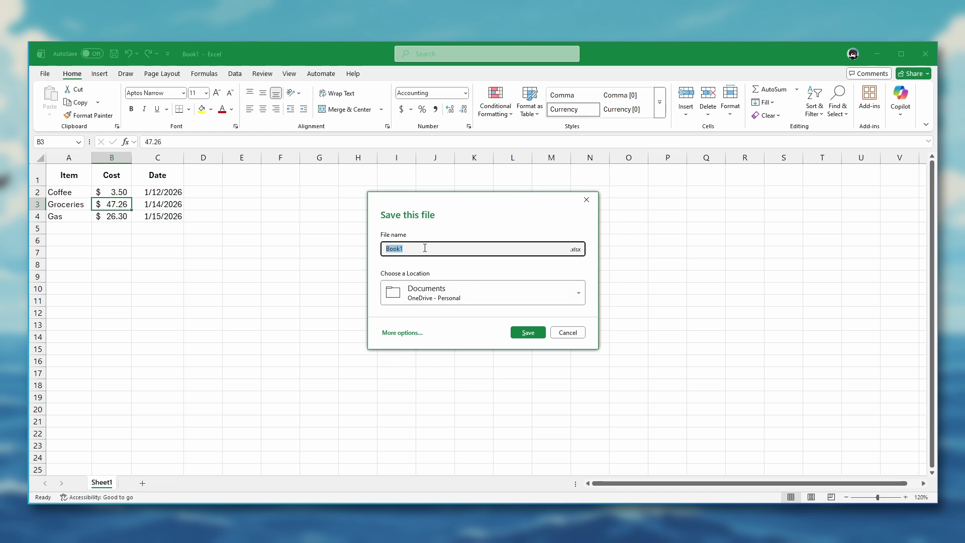
type("Expense Trac")
key("BackSpace")
key("BackSpace")
key("BackSpace")
key("BackSpace")
key("BackSpace")
key("BackSpace")
key("BackSpace")
key("BackSpace")
key("BackSpace")
key("BackSpace")
key("BackSpace")
key("BackSpace")
type("Basic Expans")
key("BackSpace")
key("BackSpace")
key("BackSpace")
key("BackSpace")
type("P")
key("BackSpace")
type("Pe")
key("BackSpace")
key("BackSpace")
type("pense Tracker")
left_click(522, 333)
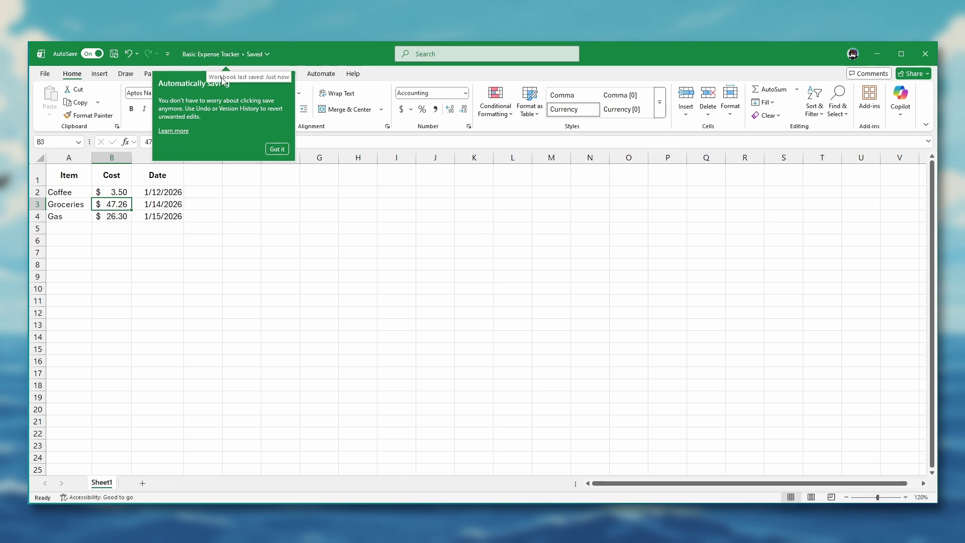
- Dismiss the automatic saving notice and save the workbook again
left_click(275, 149)
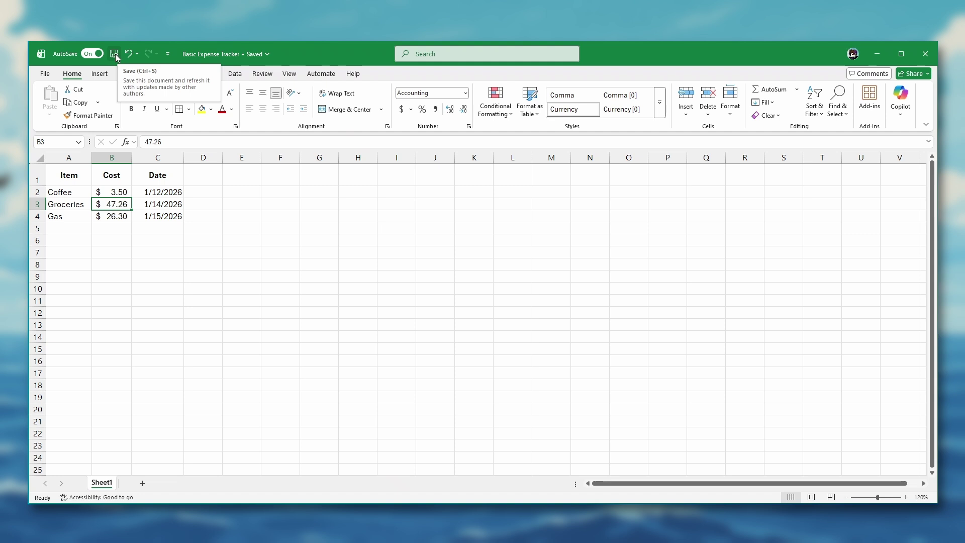
left_click(115, 53)
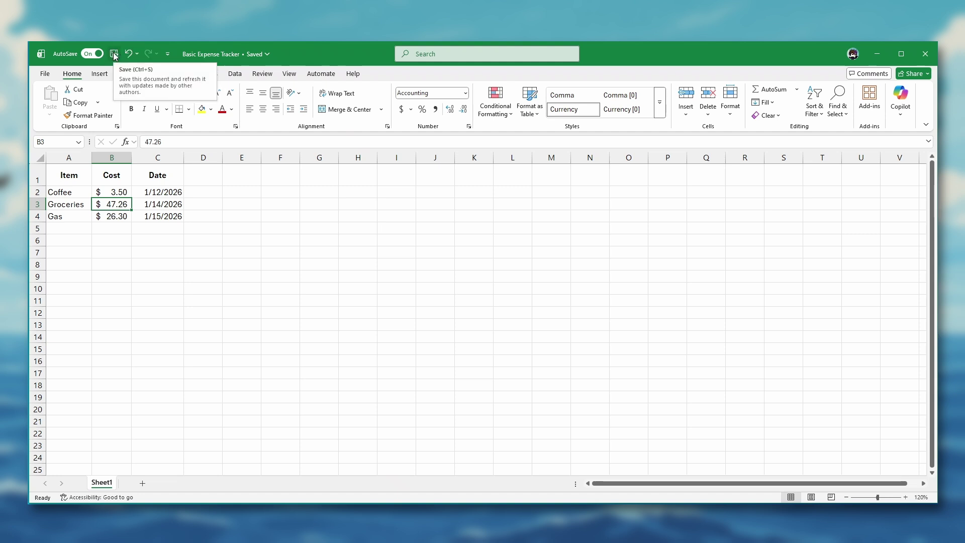
left_click(113, 53)
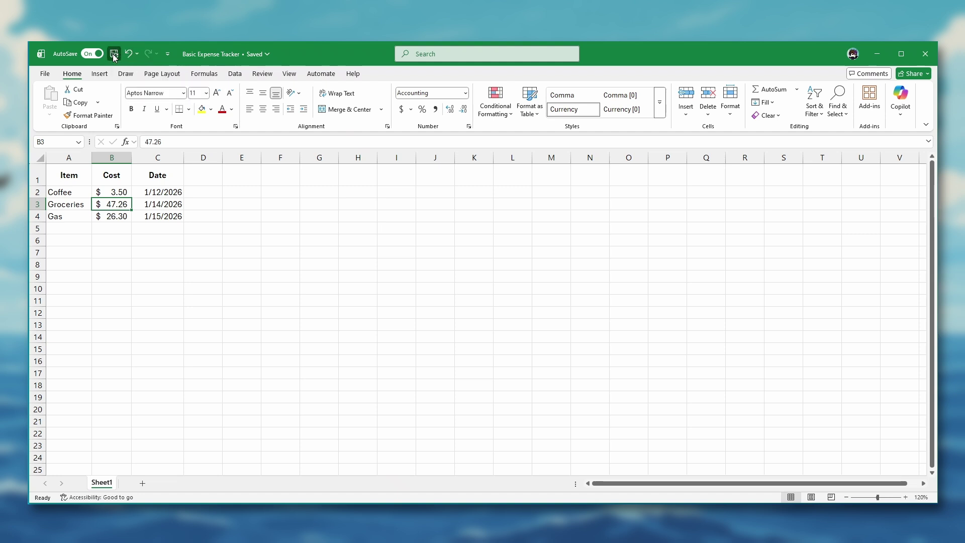